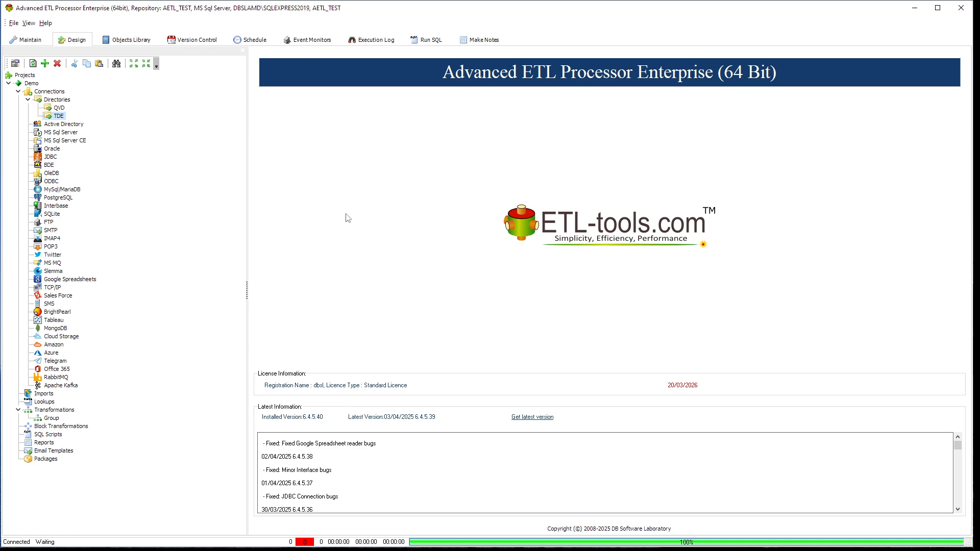
Review the properties of the QVD and TDE directory connections in the Demo project, leaving both as they are
double_click(59, 109)
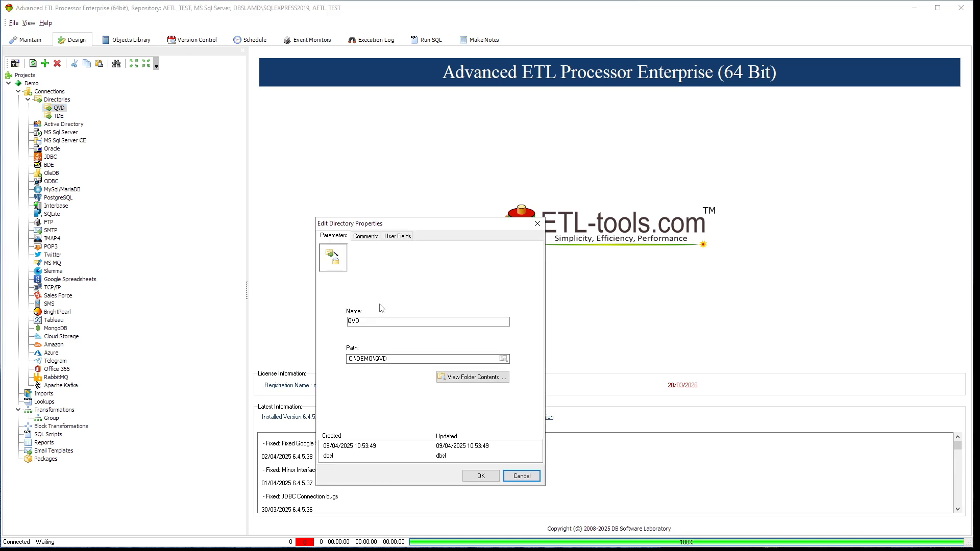
left_click(521, 476)
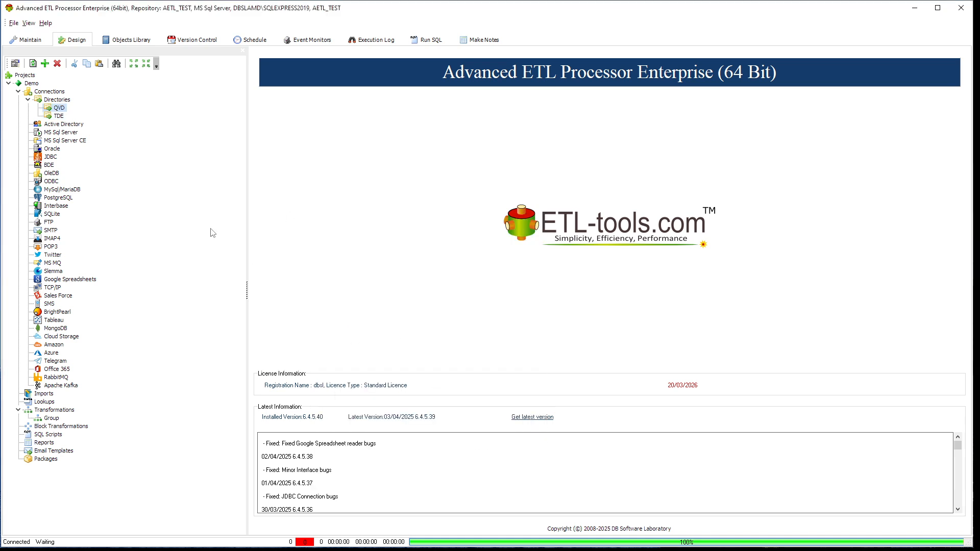
left_click(62, 117)
double_click(62, 116)
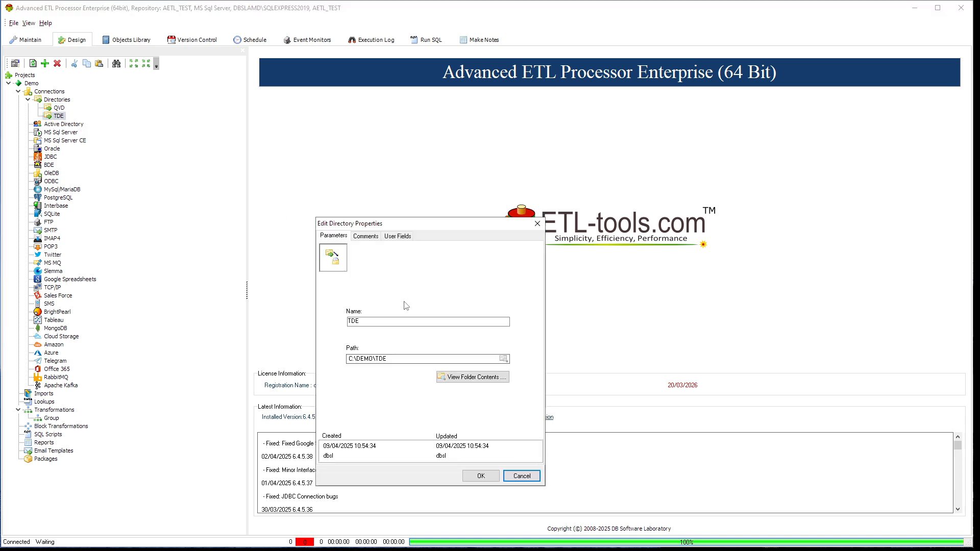
left_click(521, 476)
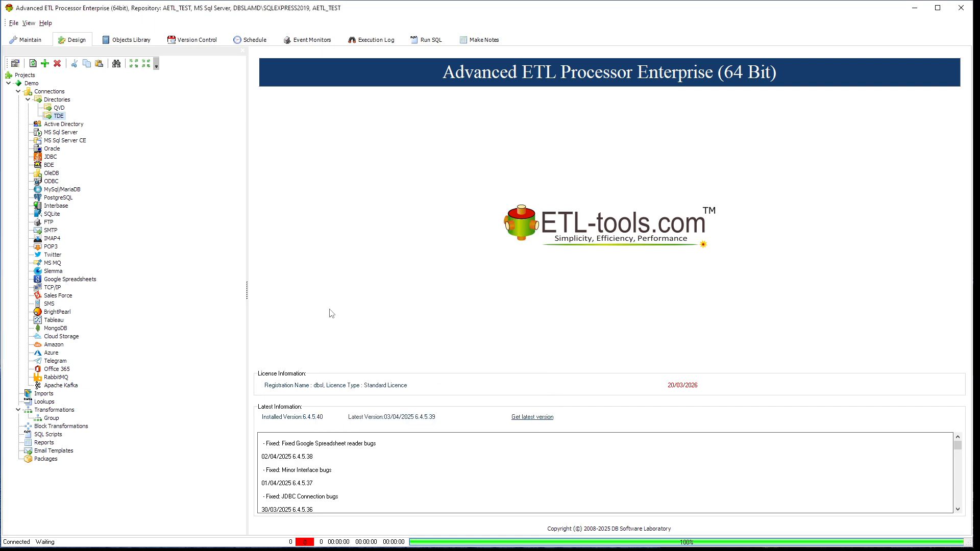
Create a new transformation described as "QVD to TDE" in the Group folder under Transformations
right_click(54, 419)
left_click(109, 117)
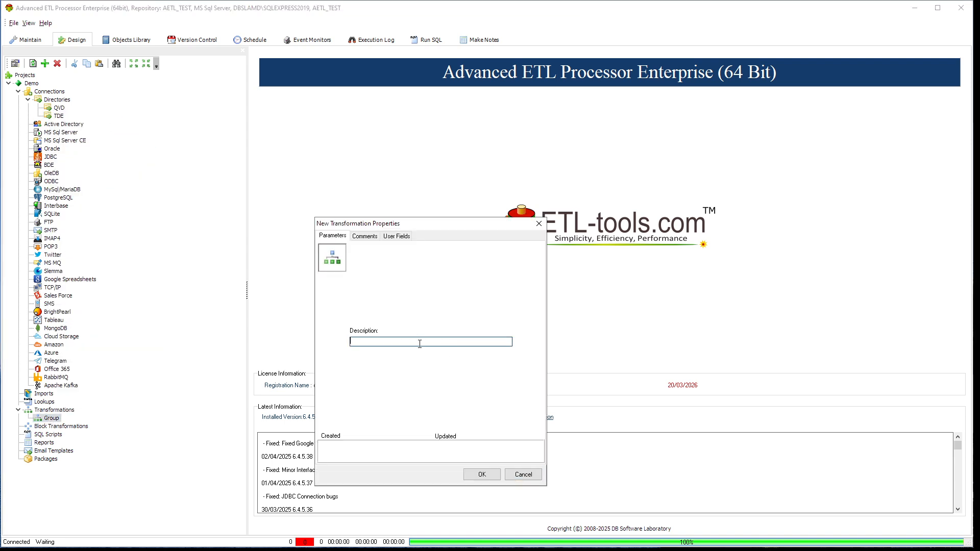
type("QVD to TDE")
left_click(493, 475)
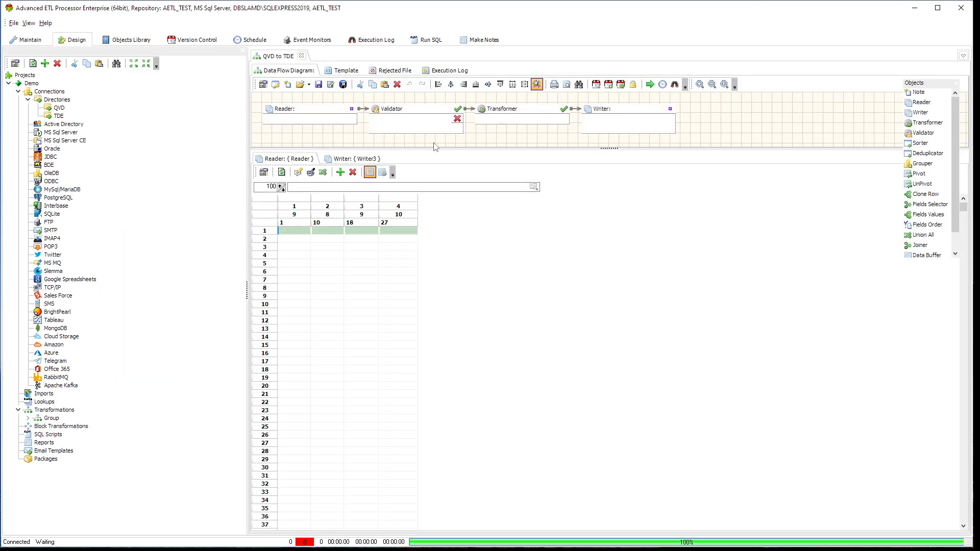
Delete the Validator from the data flow diagram and move the Transformer and Writer closer to the Reader
left_click(418, 118)
key("Delete")
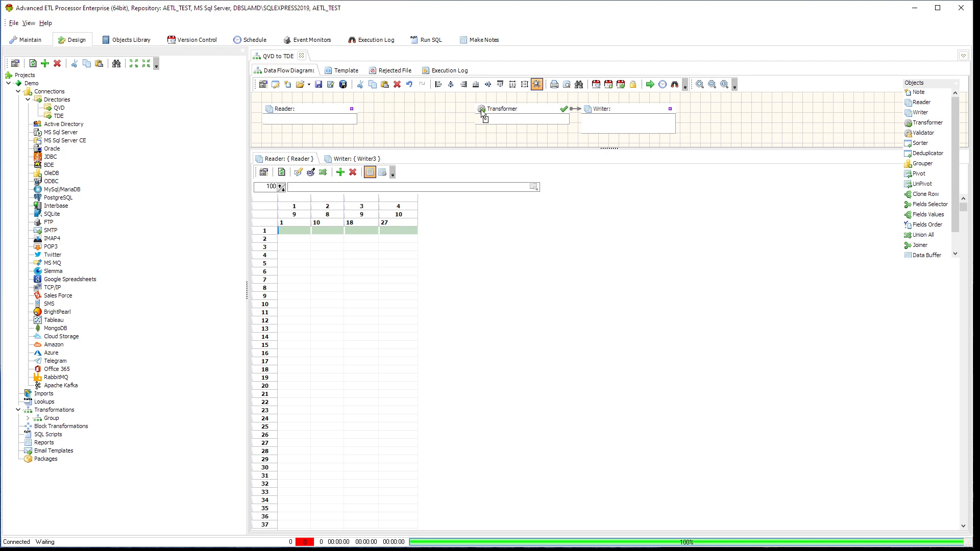
left_click_drag(512, 115, 411, 117)
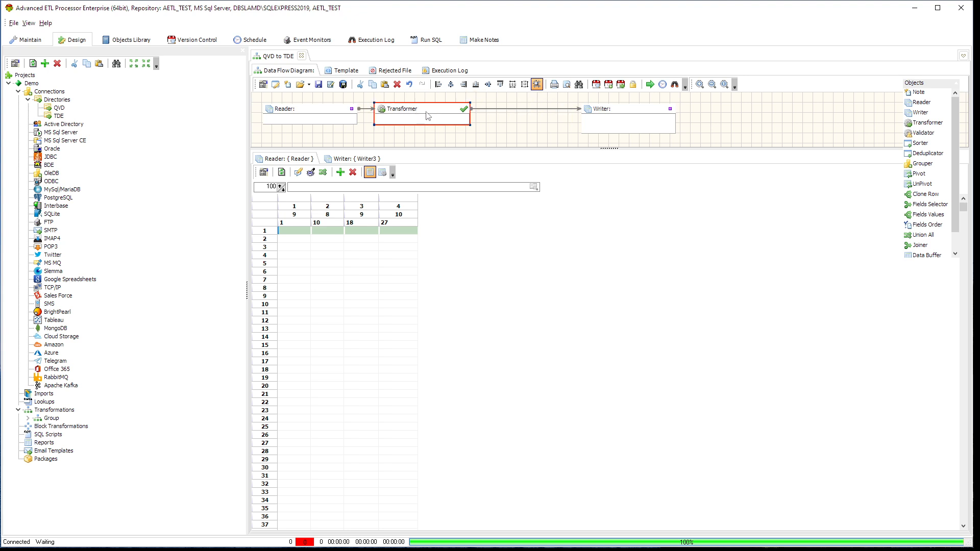
left_click_drag(634, 109, 571, 108)
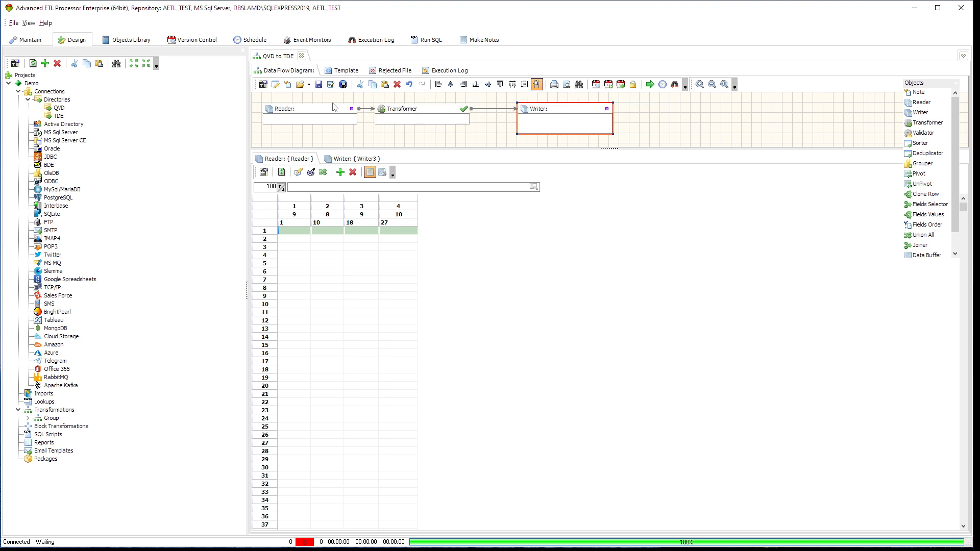
Set the Reader's data source type to QlikView QVD File and its connection to QVD
left_click(327, 109)
double_click(327, 109)
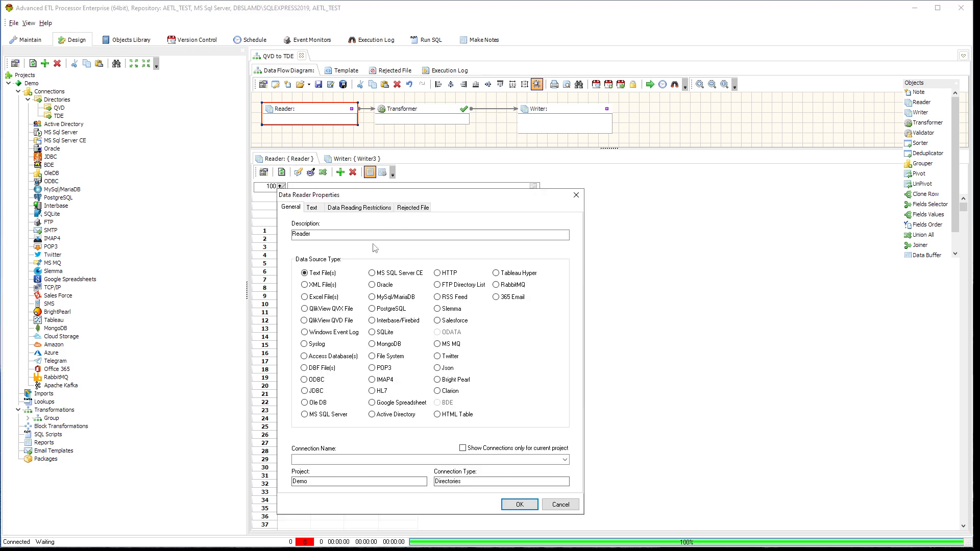
left_click(329, 322)
left_click(564, 460)
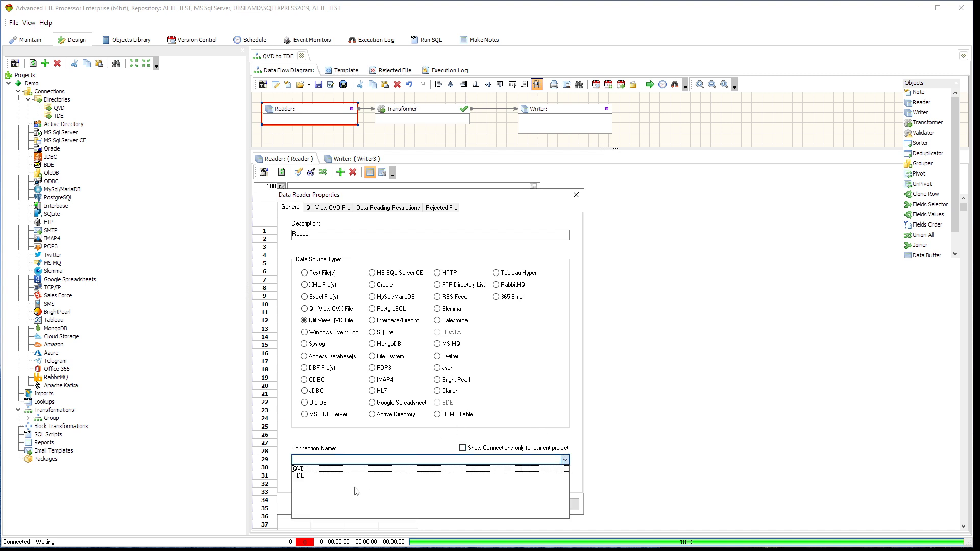
left_click(324, 469)
Choose C:\DEMO\QVD\sales.qvd as the Reader's source file and apply the reader properties
left_click(334, 211)
left_click(564, 250)
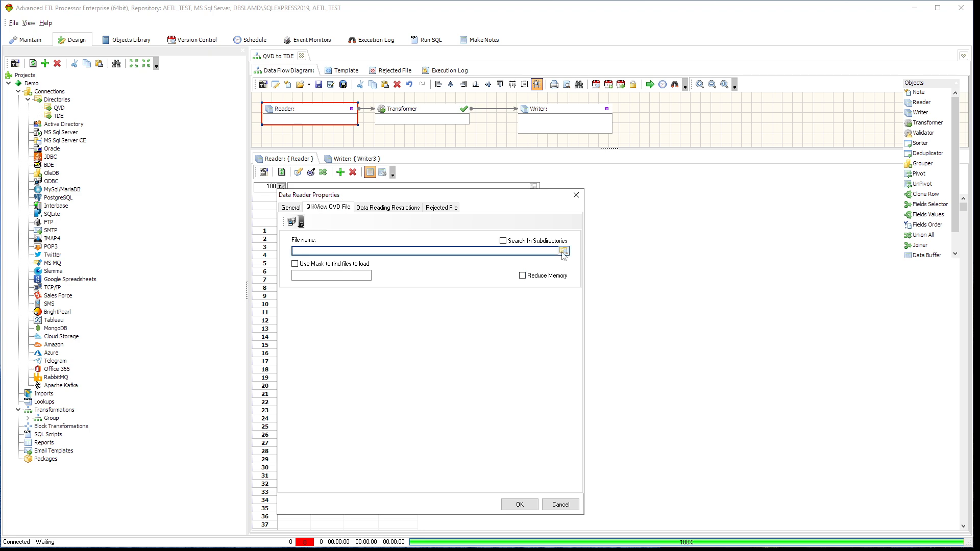
left_click(146, 91)
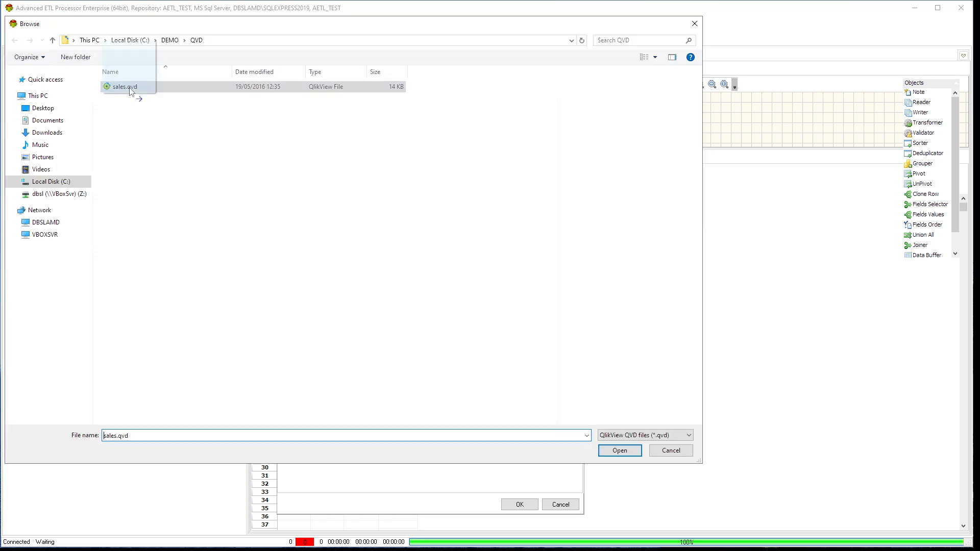
left_click(620, 451)
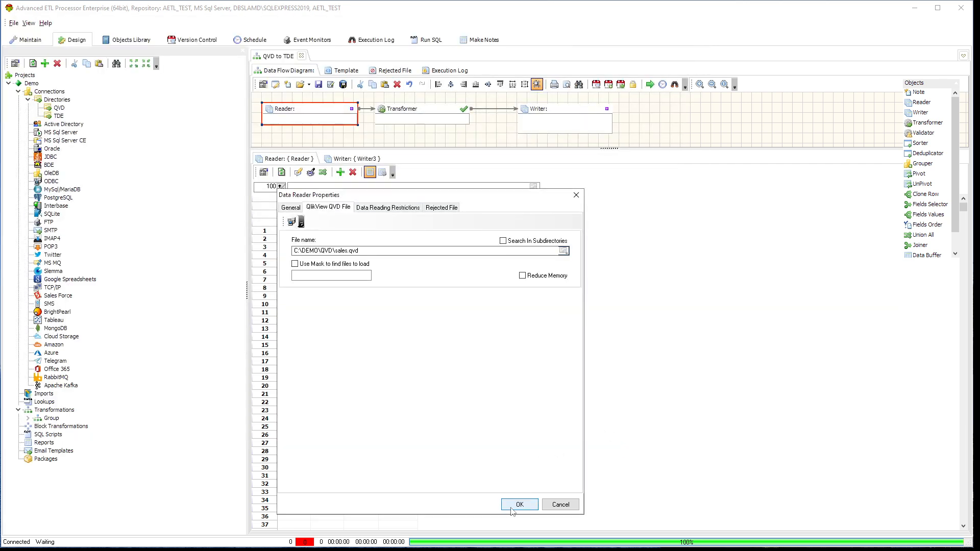
left_click(513, 507)
Auto-format the Reader's data preview grid so the columns fit their contents
left_click(375, 271)
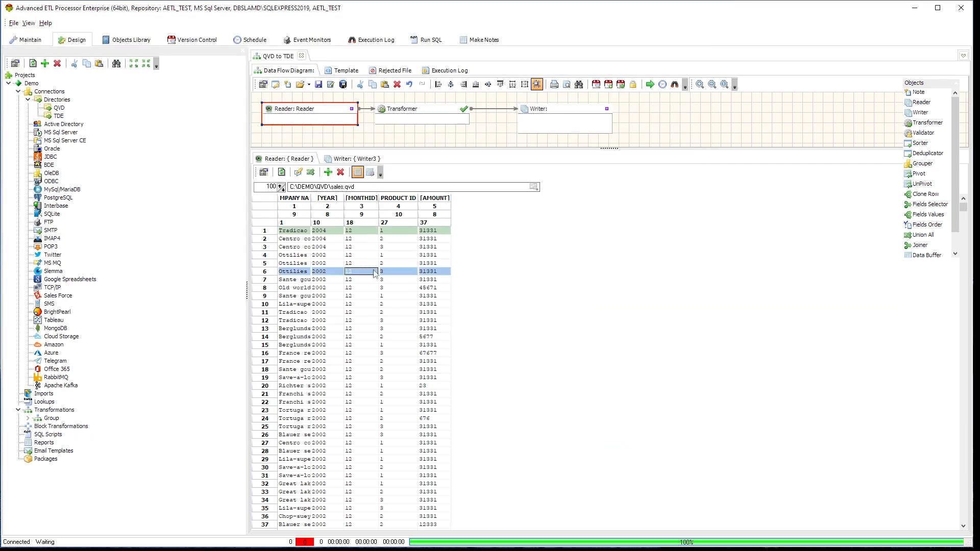
right_click(375, 271)
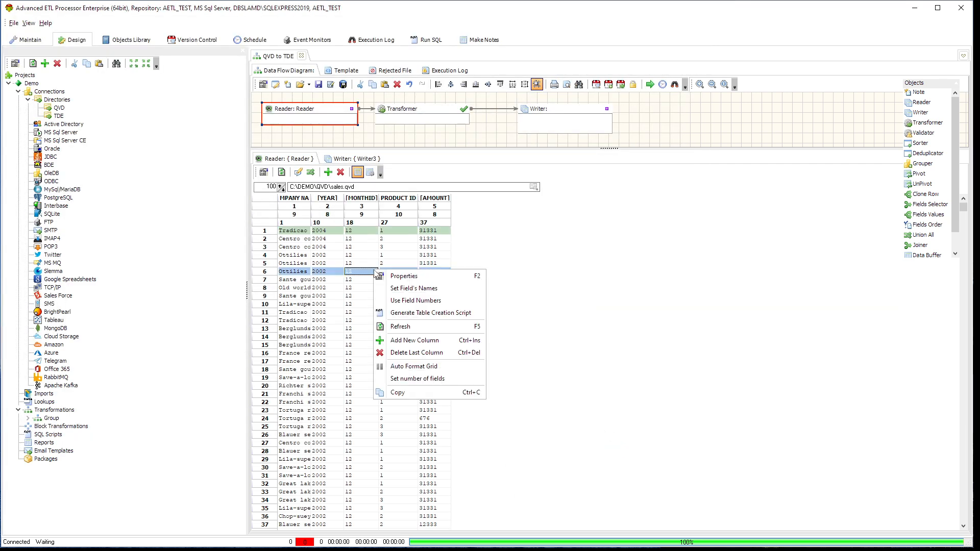
left_click(436, 366)
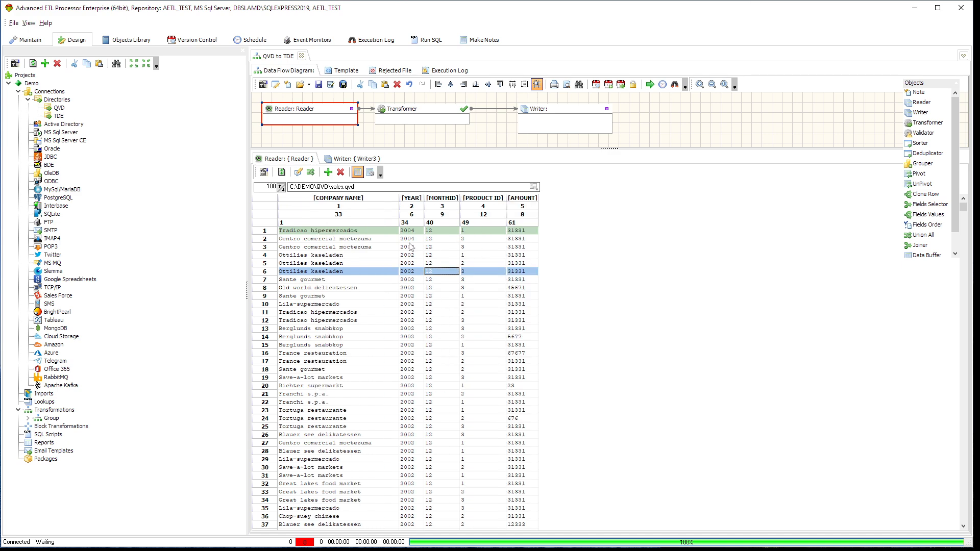
Set the Writer's data target type to Tableau (TDE) File and its connection to TDE
left_click(575, 114)
double_click(578, 111)
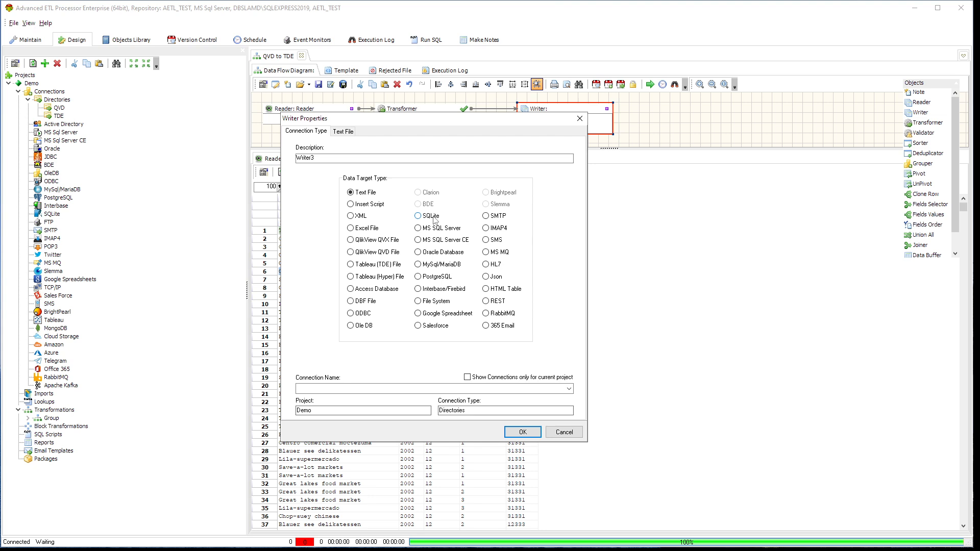
left_click(382, 264)
left_click(569, 390)
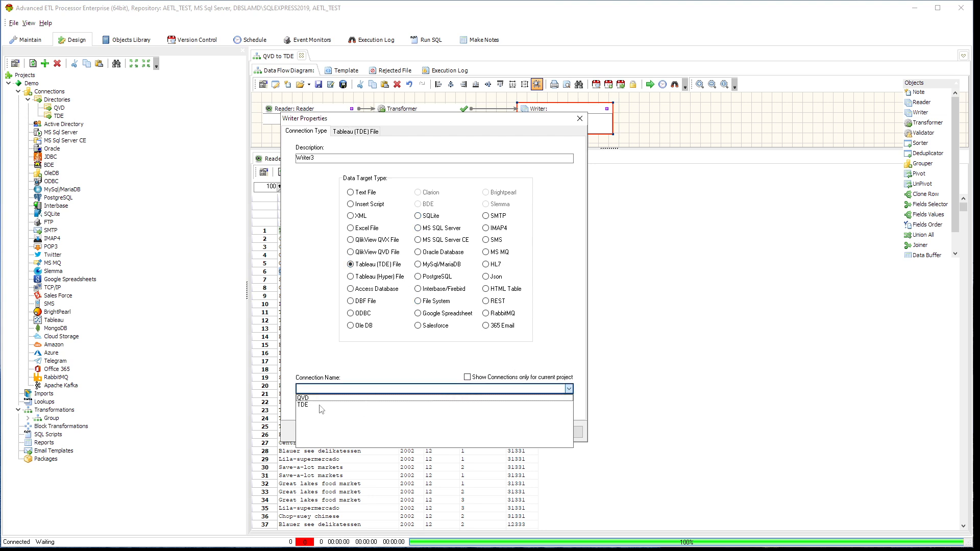
left_click(320, 405)
Set the Writer's target file name to C:\DEMO\TDE\sales.tde and apply the writer properties
left_click(355, 131)
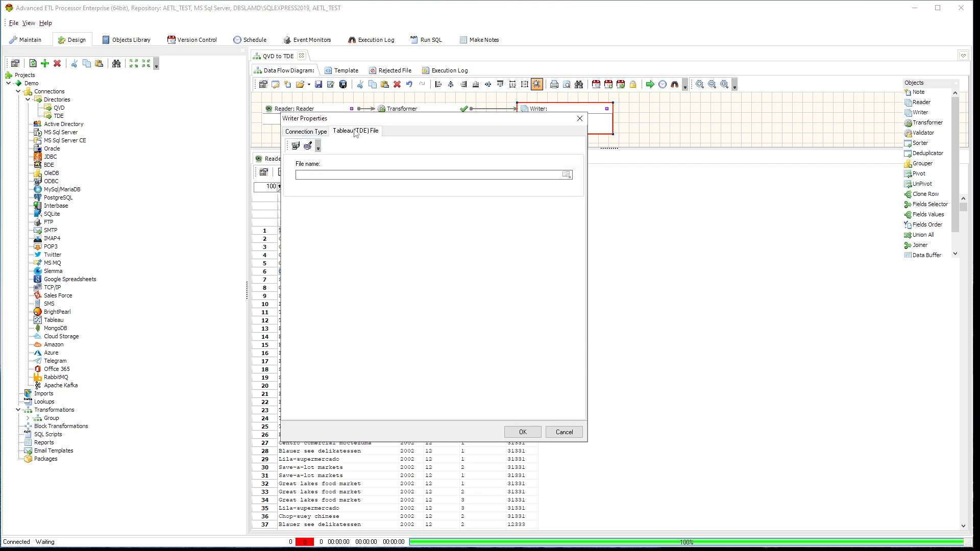
left_click(567, 175)
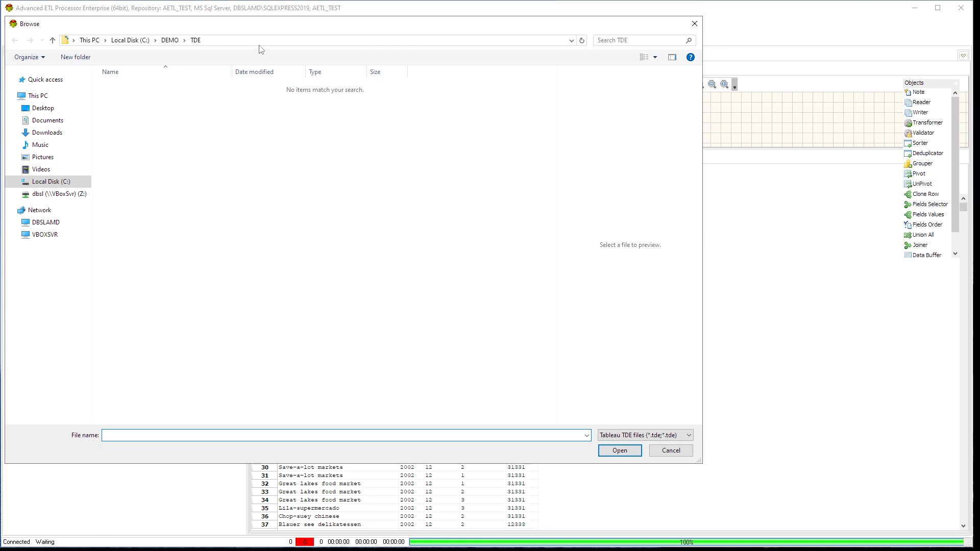
left_click(262, 41)
key("ctrl+c")
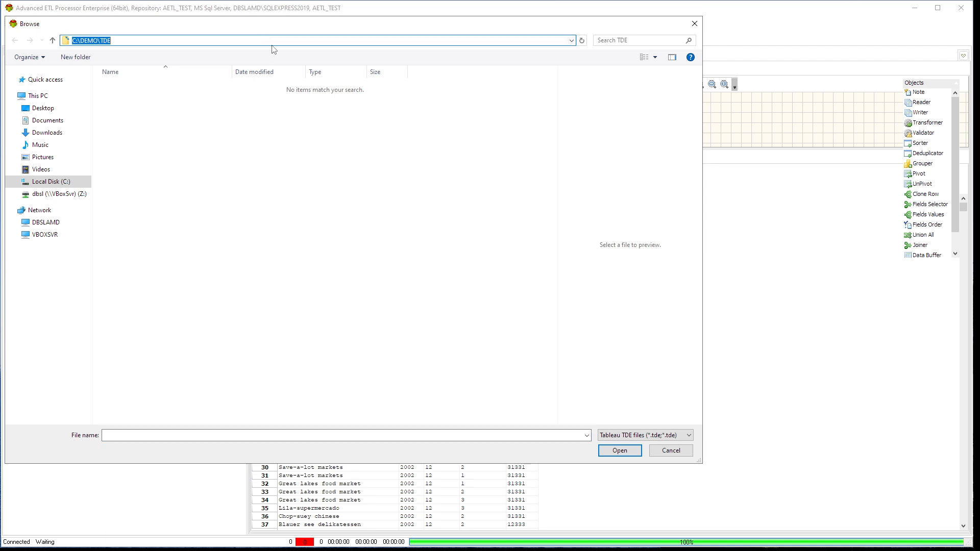
left_click(667, 450)
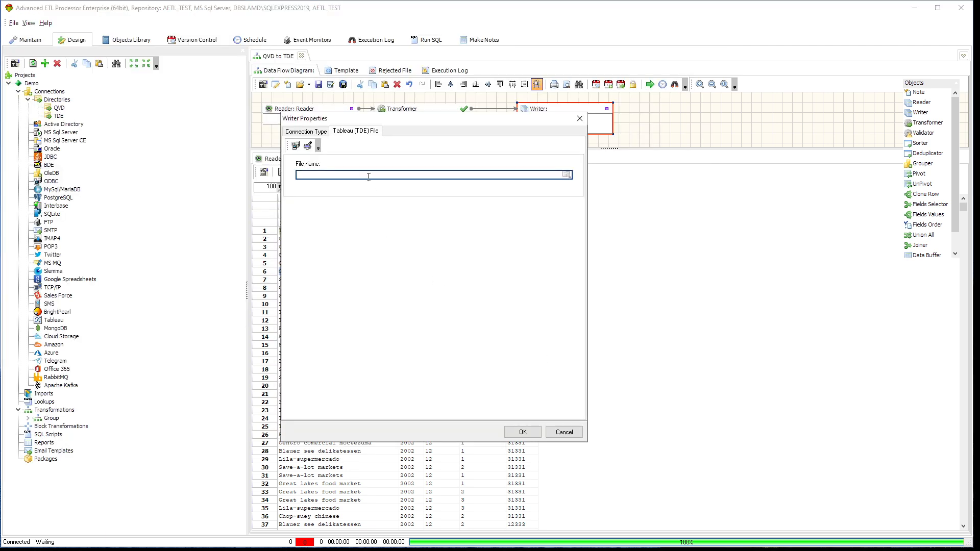
key("ctrl+v")
type("zsa")
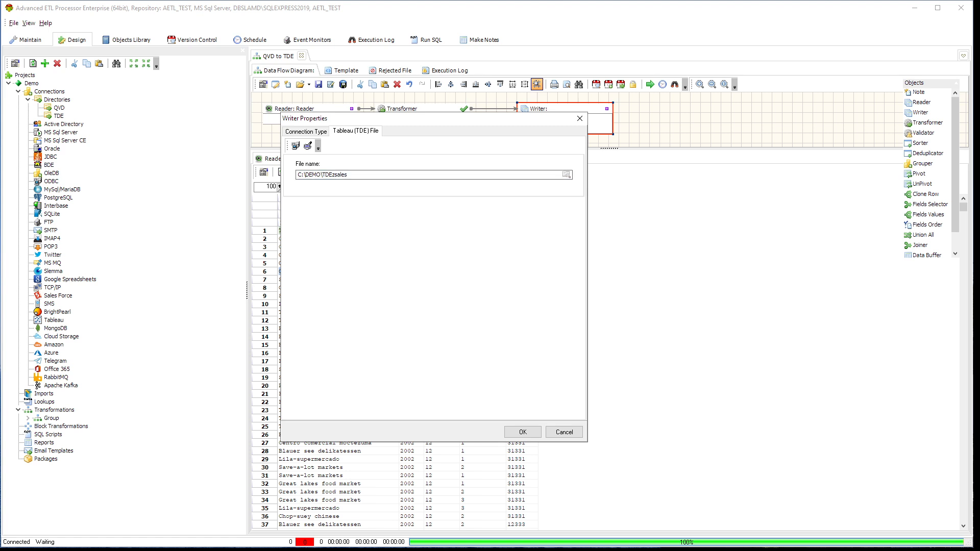
key("BackSpace")
type("\\tde")
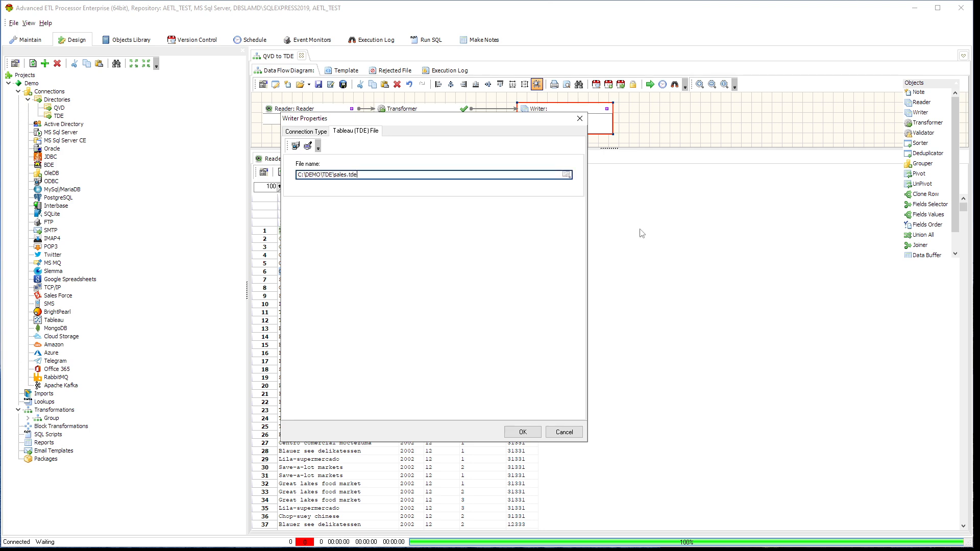
left_click(523, 432)
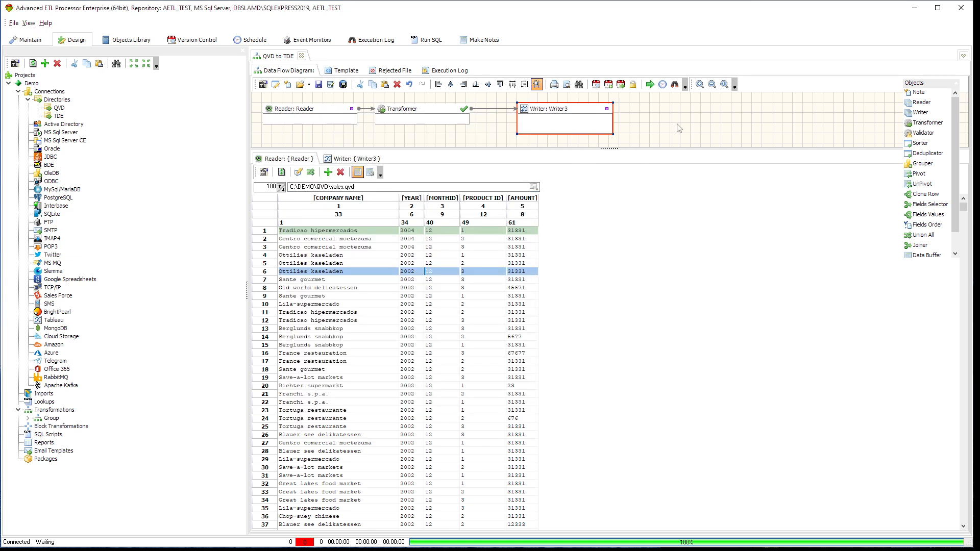
Copy the Reader's fields into the Writer's field list in place of the default fields
left_click(360, 160)
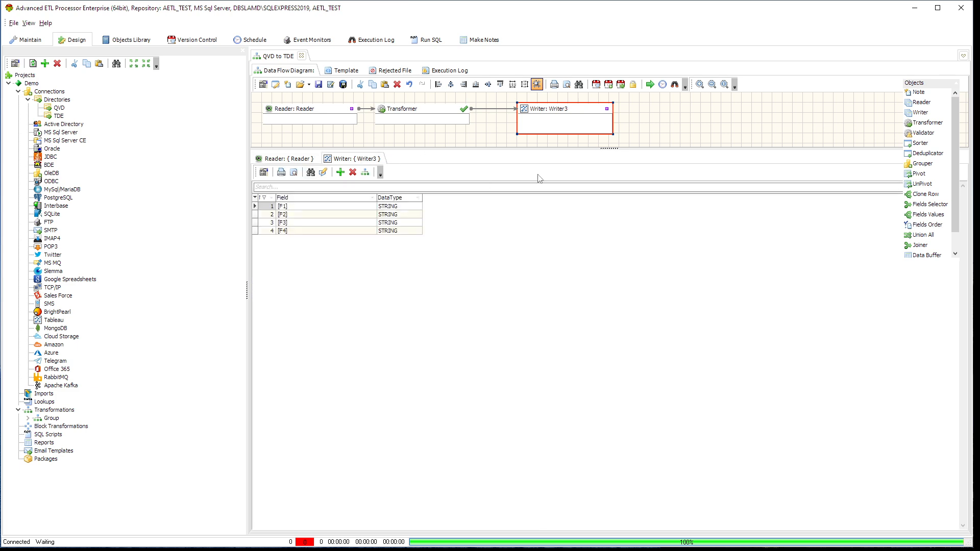
left_click(365, 172)
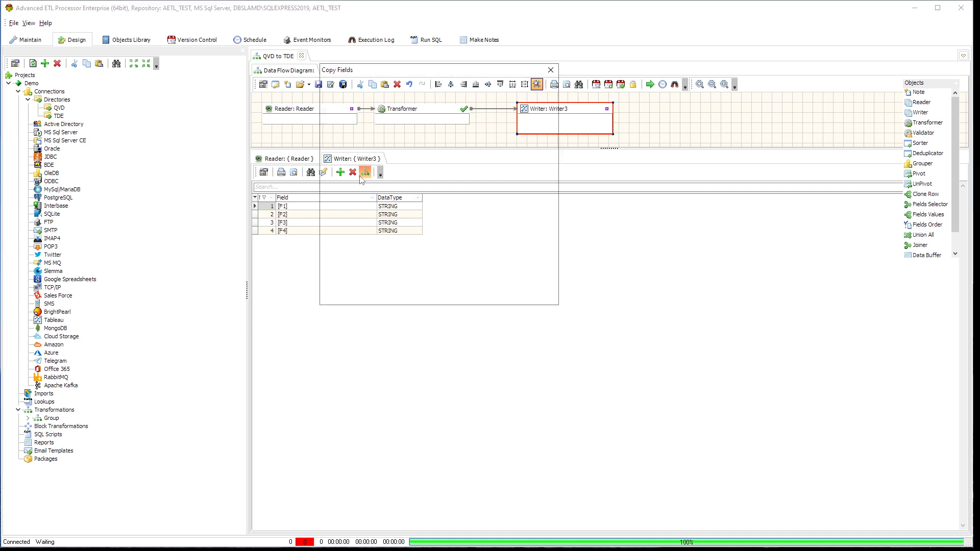
left_click(488, 299)
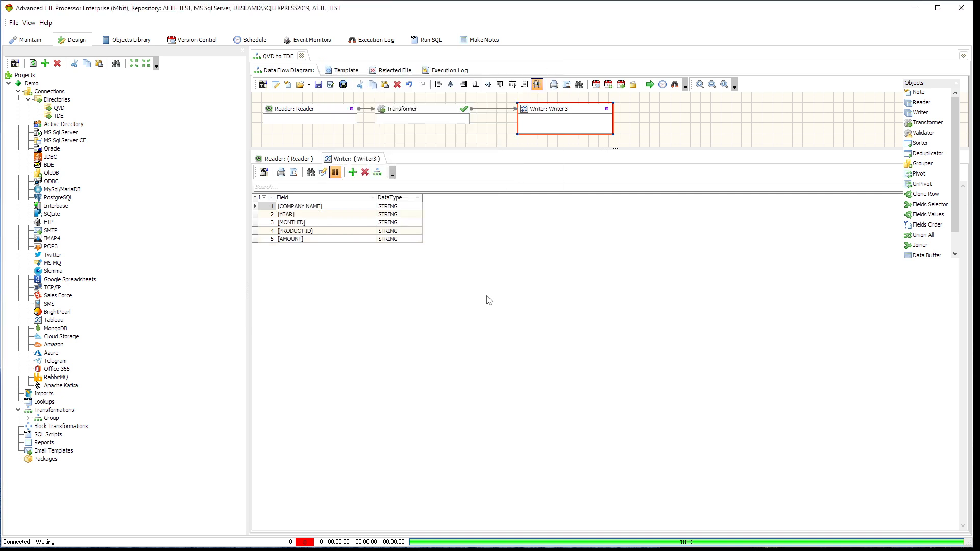
Set the data type of the Writer's YEAR field to INTEGER
left_click(401, 216)
left_click(418, 217)
left_click(419, 216)
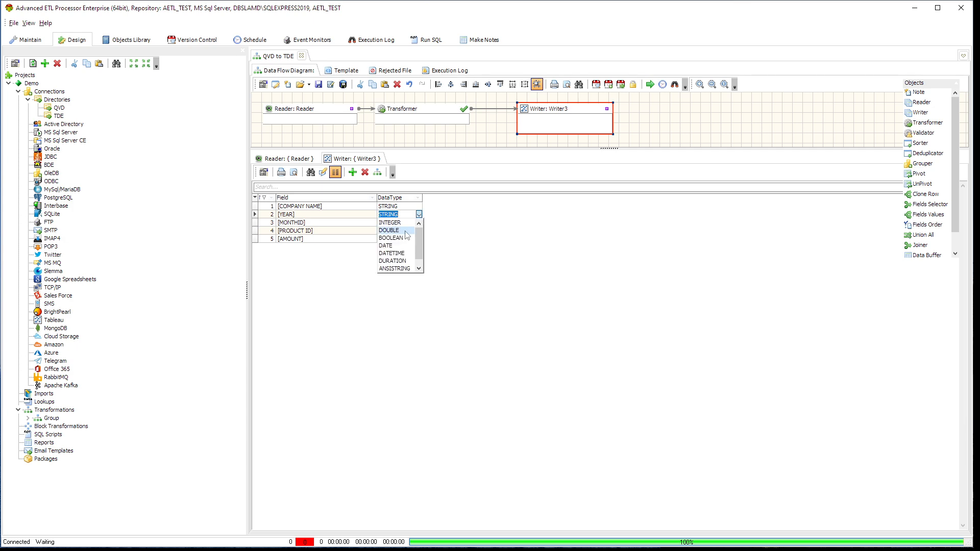
left_click(406, 228)
Set the data type of the Writer's MONTHID field to INTEGER
left_click(414, 224)
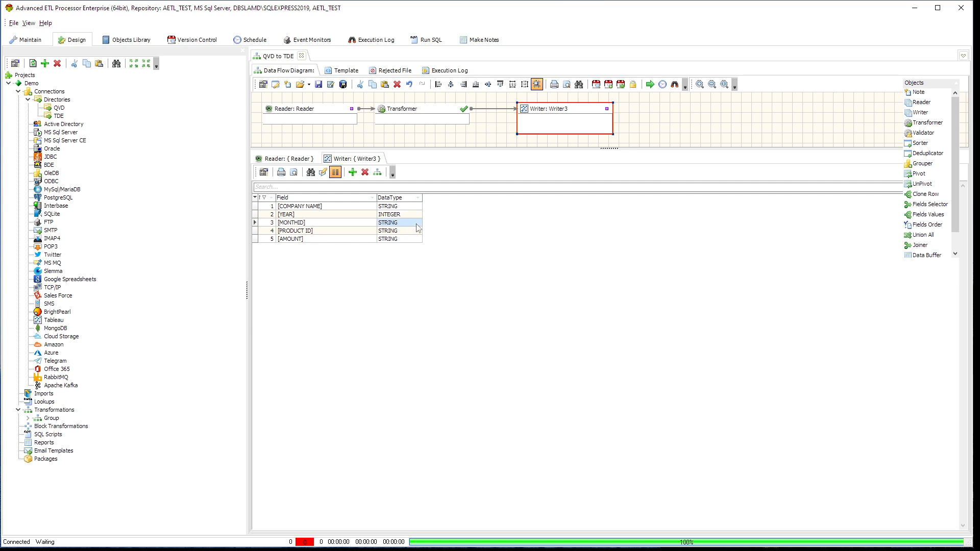
left_click(417, 223)
left_click(419, 223)
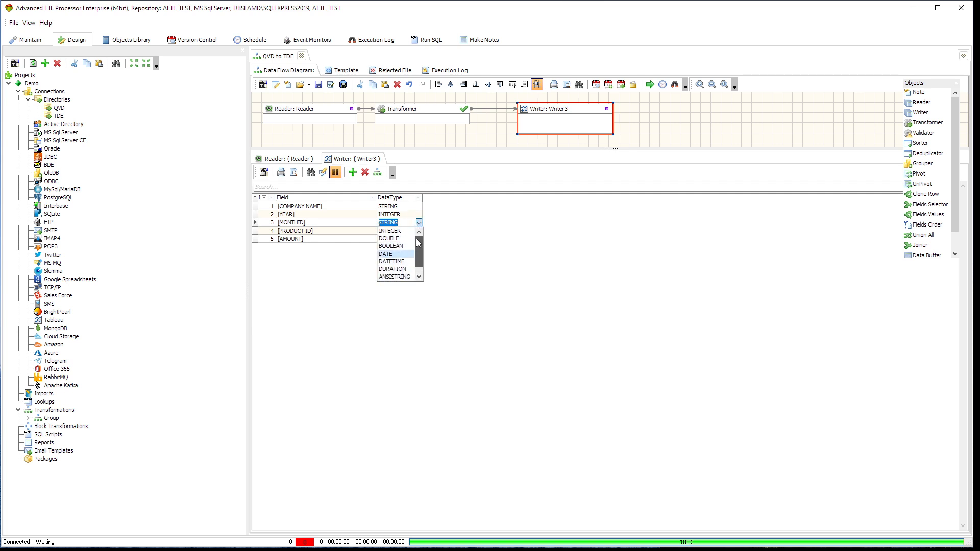
scroll(415, 238, "up", 1)
left_click(402, 235)
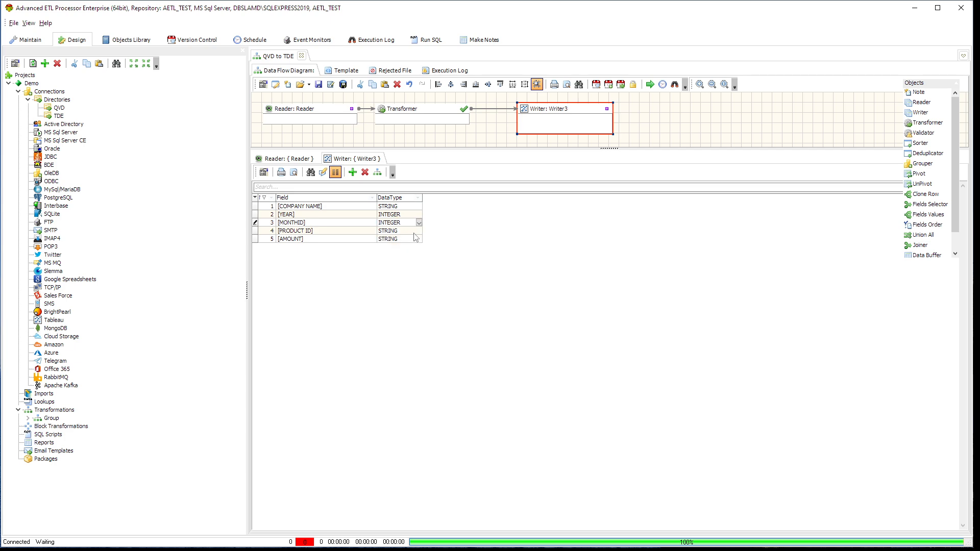
Set the data type of the Writer's PRODUCT ID field to INTEGER
left_click(417, 231)
left_click(417, 231)
left_click(418, 232)
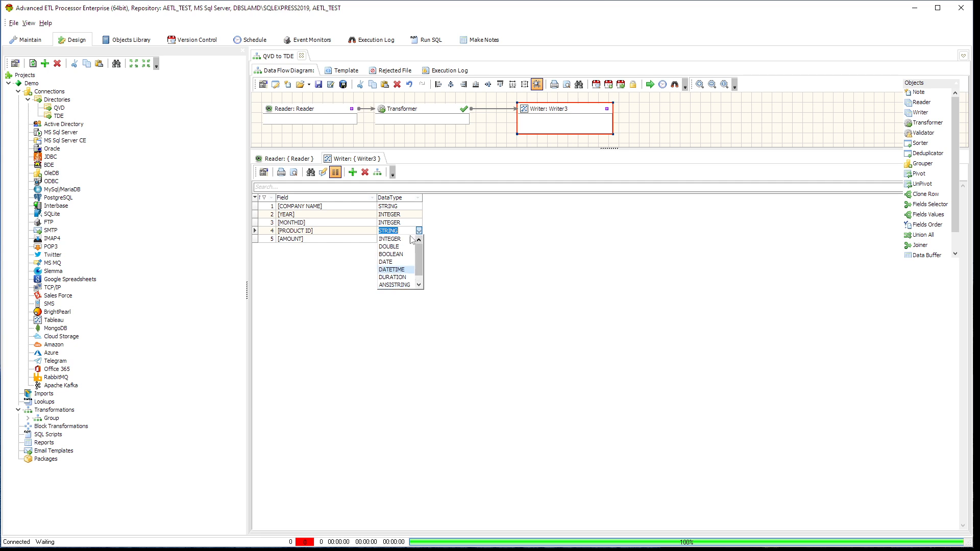
scroll(403, 246, "up", 1)
left_click(402, 239)
Set the Writer's PRODUCT ID field to the INTEGER data type and its AMOUNT field to DOUBLE
left_click(414, 240)
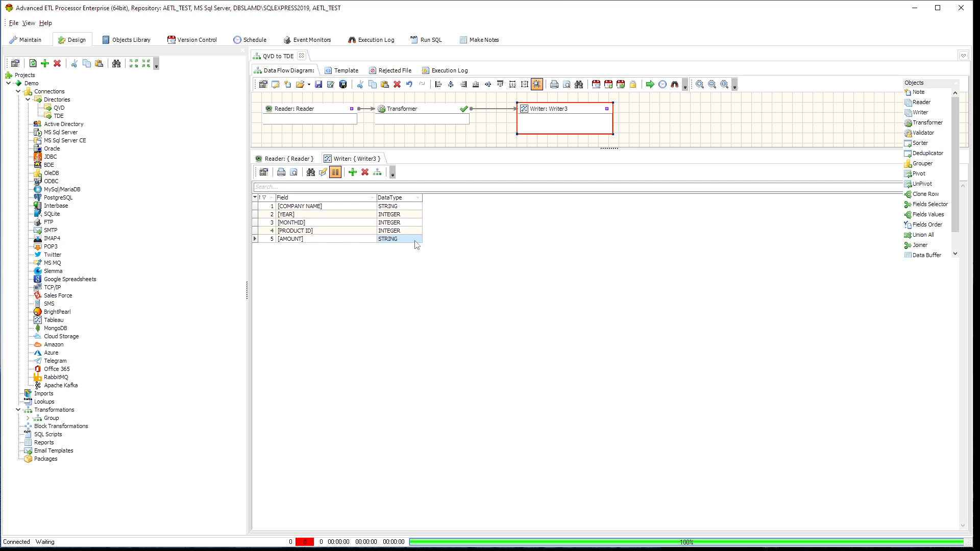
left_click(419, 239)
scroll(403, 255, "up", 3)
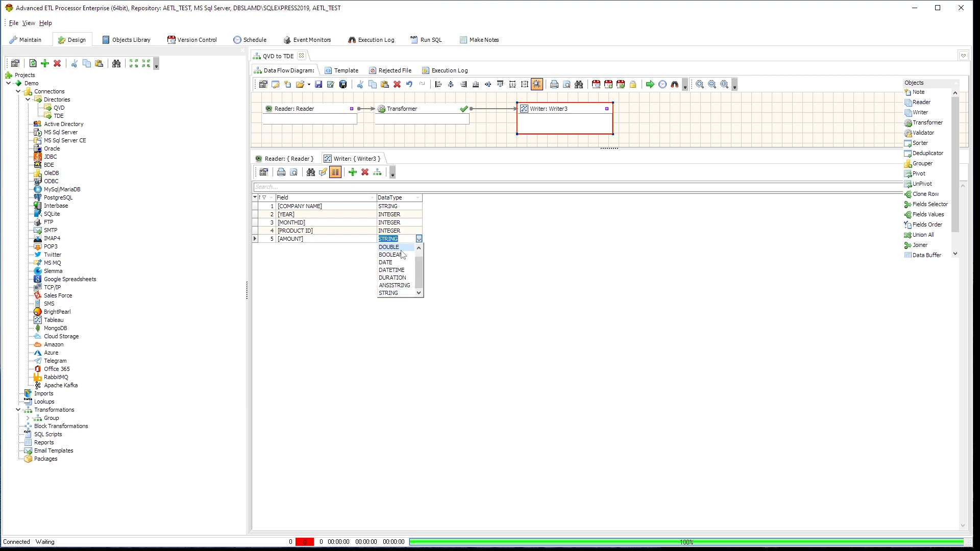
left_click(382, 246)
left_click(366, 232)
left_click(365, 238)
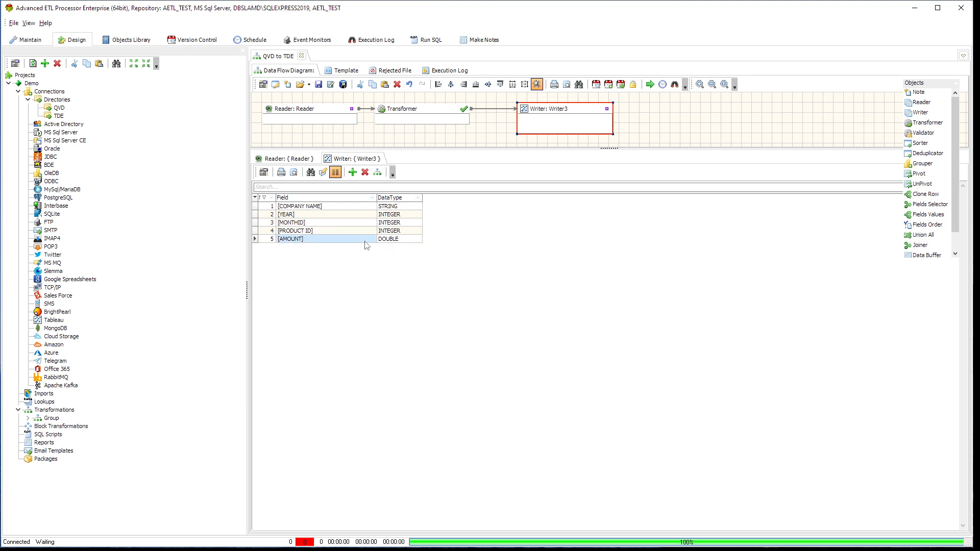
In the Transformer, map COMPANY NAME, YEAR, MONTHID, PRODUCT ID and AMOUNT to the output fields of the same names and accept the mapping
double_click(439, 109)
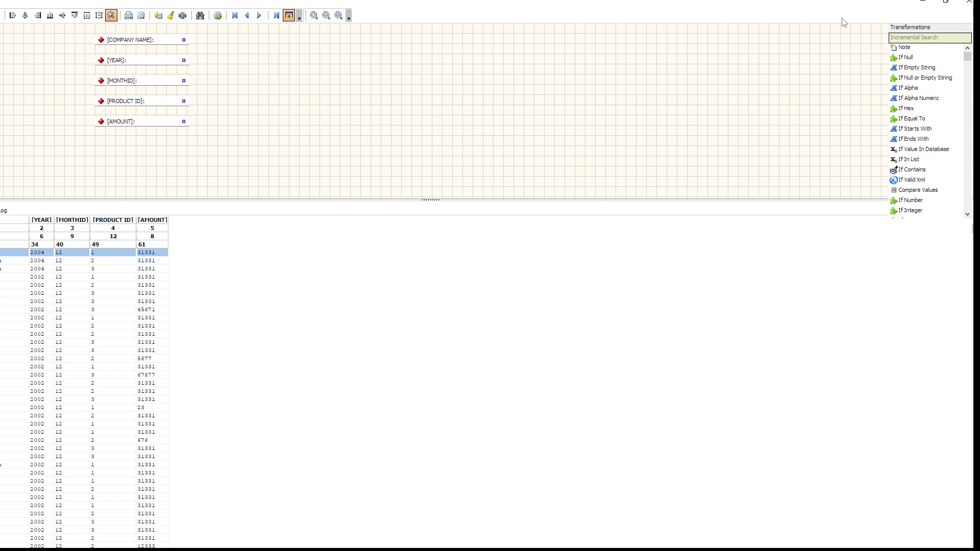
left_click(946, 1)
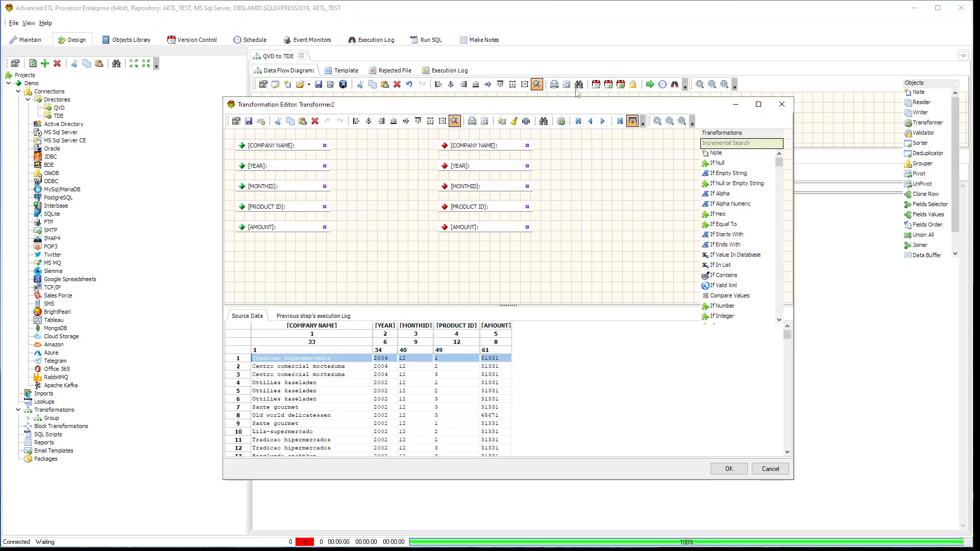
left_click_drag(325, 145, 444, 145)
left_click_drag(325, 166, 445, 166)
left_click_drag(325, 187, 444, 187)
left_click_drag(325, 206, 445, 206)
left_click_drag(324, 227, 445, 227)
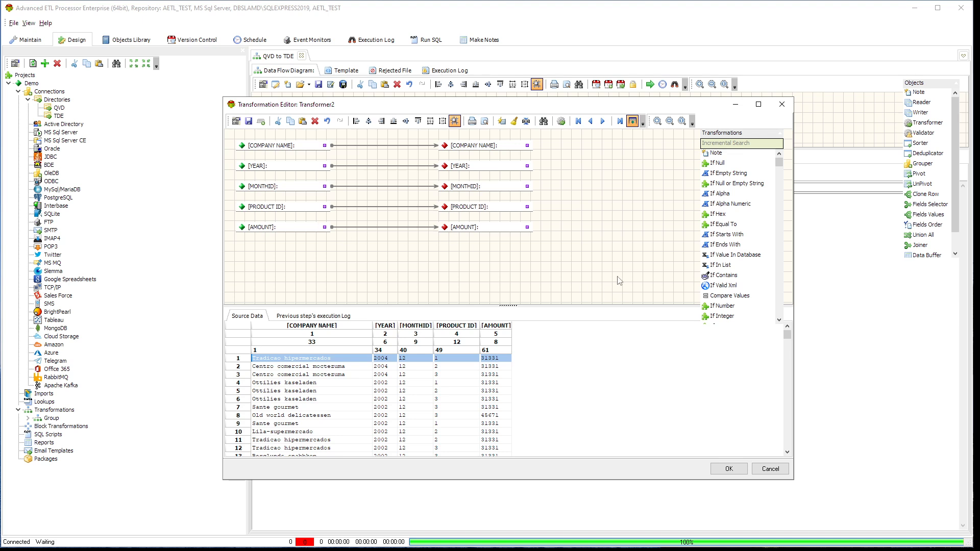
left_click(730, 469)
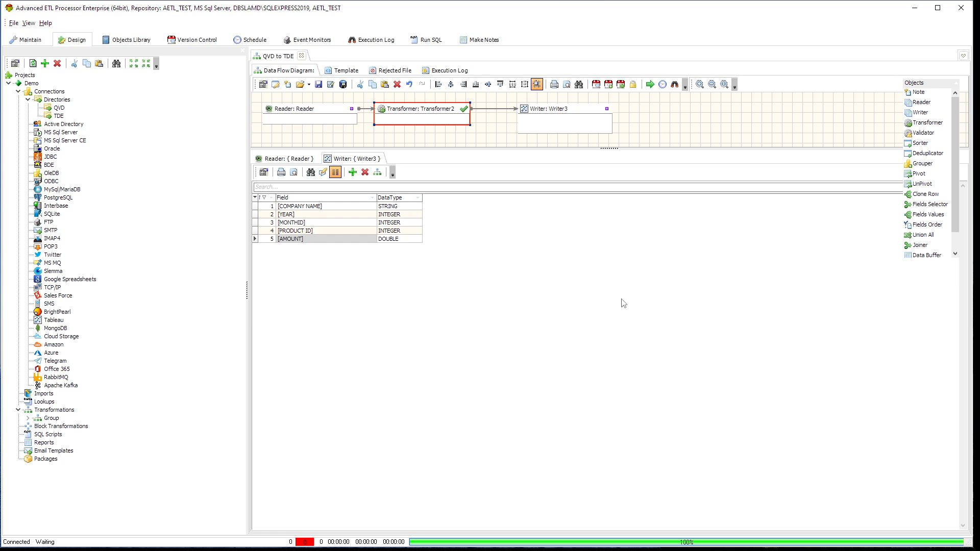
Run the QVD to TDE transformation
left_click(650, 86)
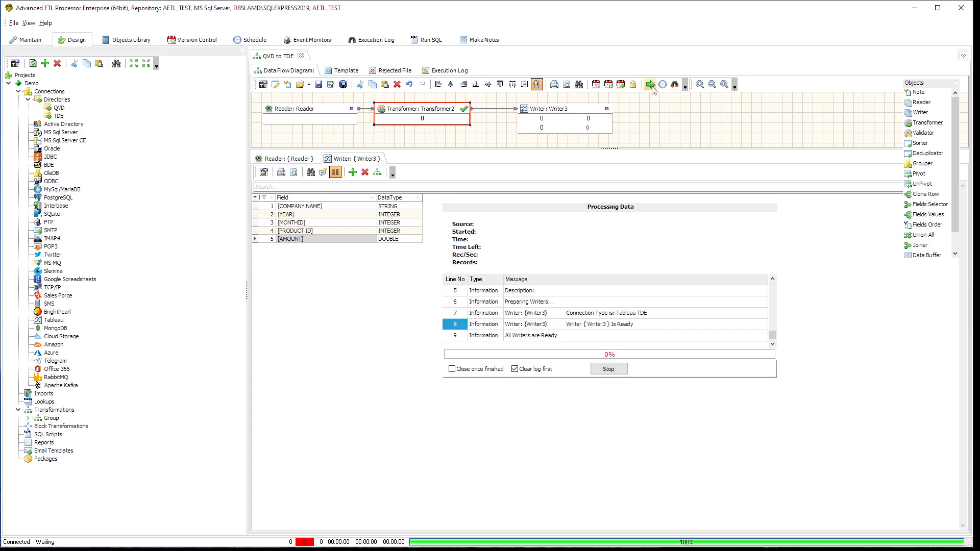